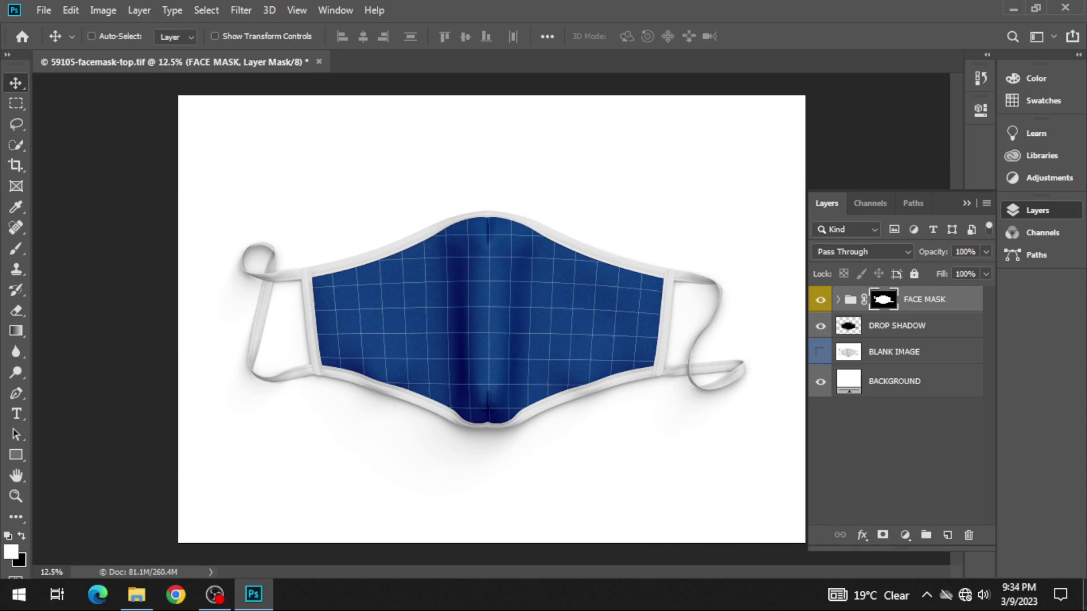
# - Look at the 59105-facemask-top file on the desktop and return to Photoshop
pyautogui.click(1084, 595)
pyautogui.click(37, 430)
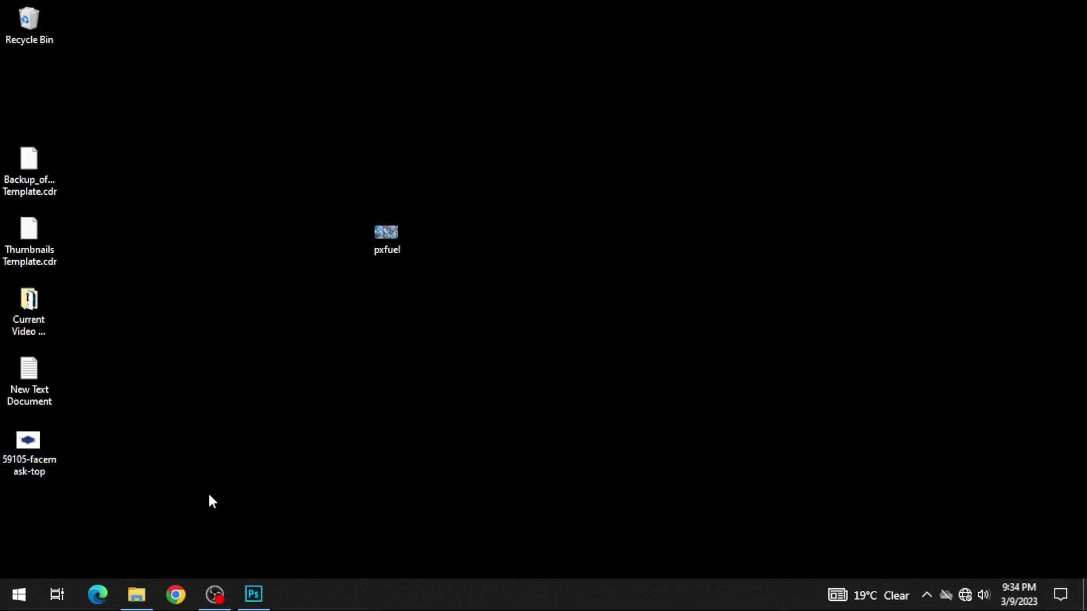
pyautogui.click(268, 595)
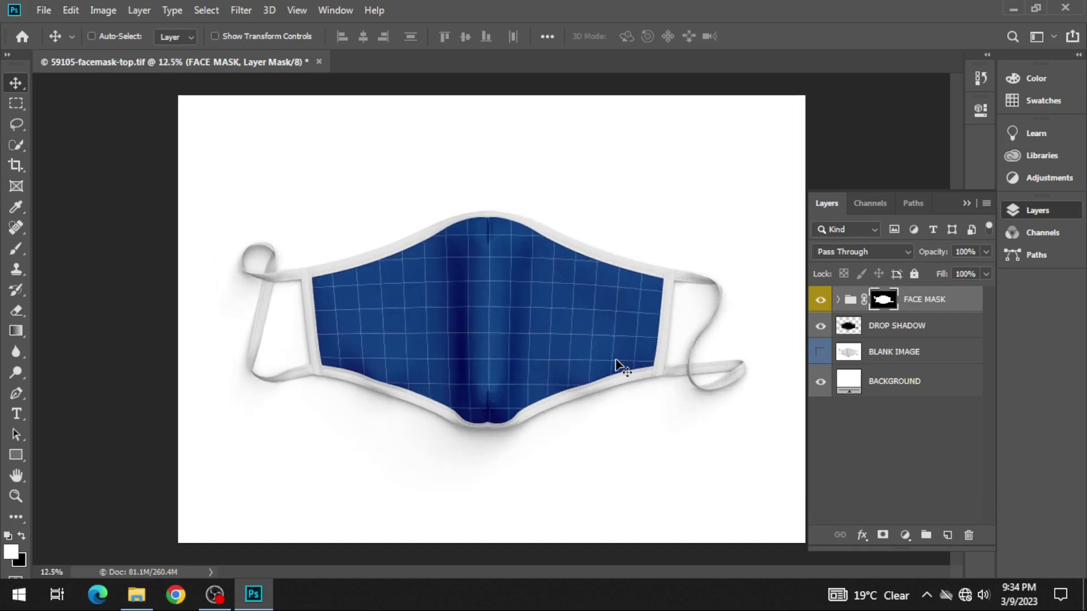
# - Examine what the FACE MASK group and the DROP SHADOW and BACKGROUND layers contribute by hiding and showing each one
pyautogui.click(820, 299)
pyautogui.click(820, 300)
pyautogui.click(820, 327)
pyautogui.click(821, 326)
pyautogui.click(920, 335)
pyautogui.click(820, 327)
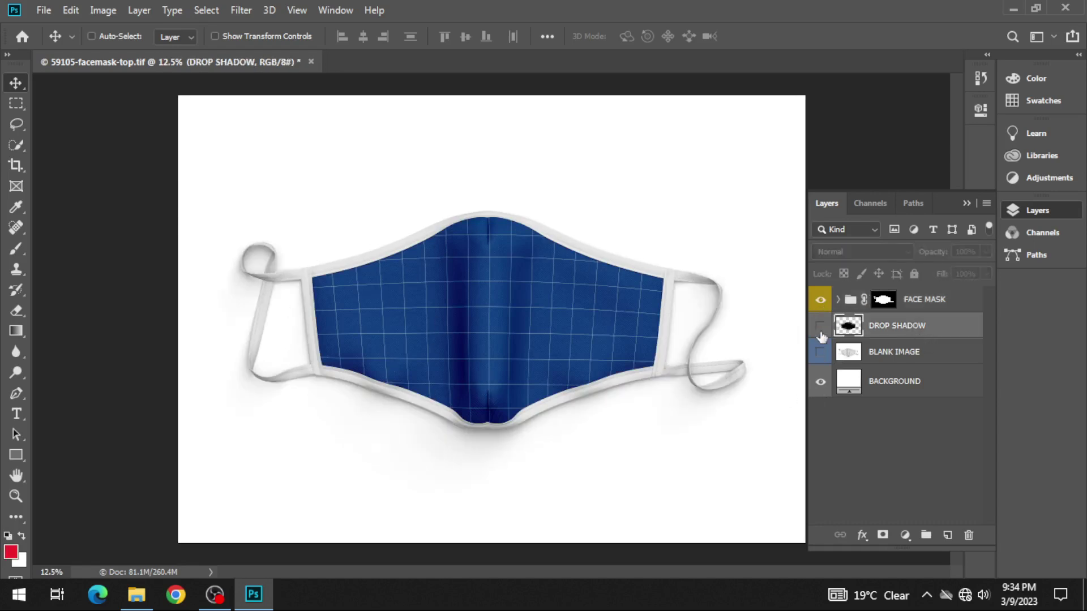
pyautogui.click(820, 327)
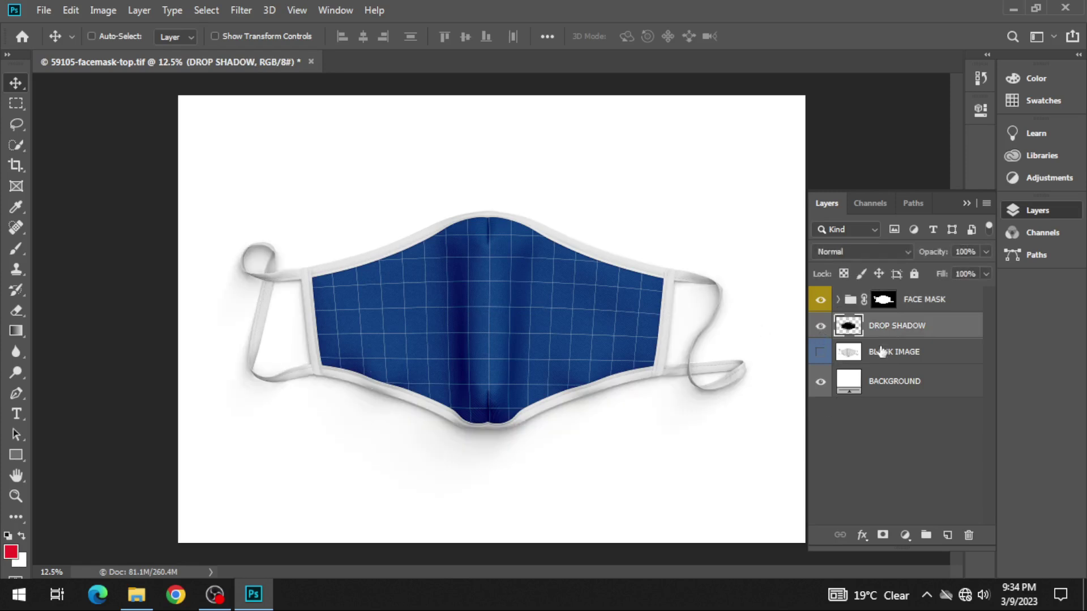
pyautogui.click(821, 383)
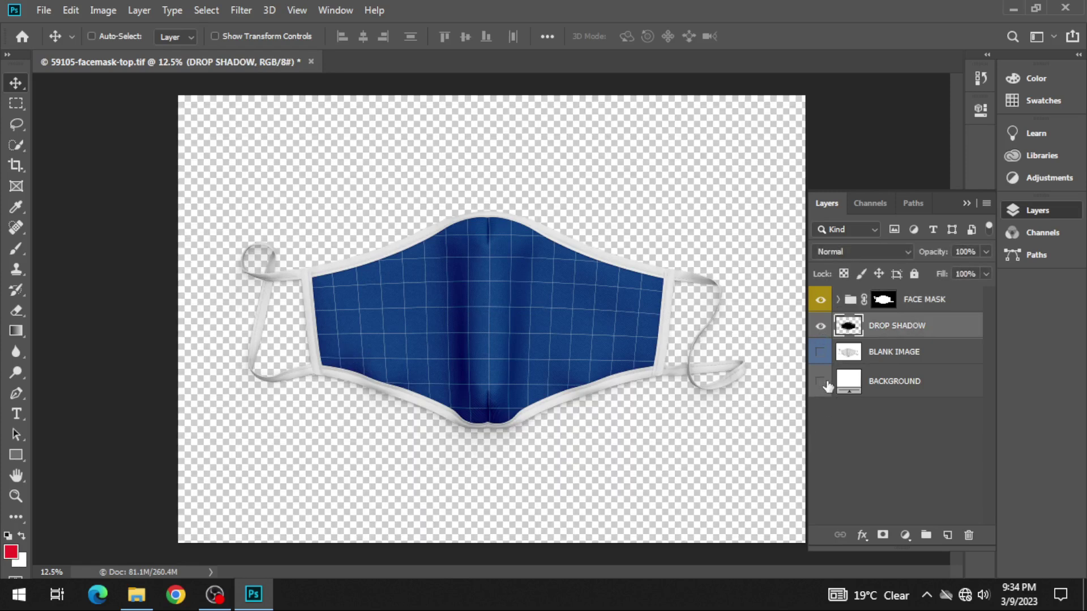
pyautogui.click(825, 385)
# - Try d22828 as the fill colour of the BACKGROUND layer
pyautogui.doubleClick(853, 384)
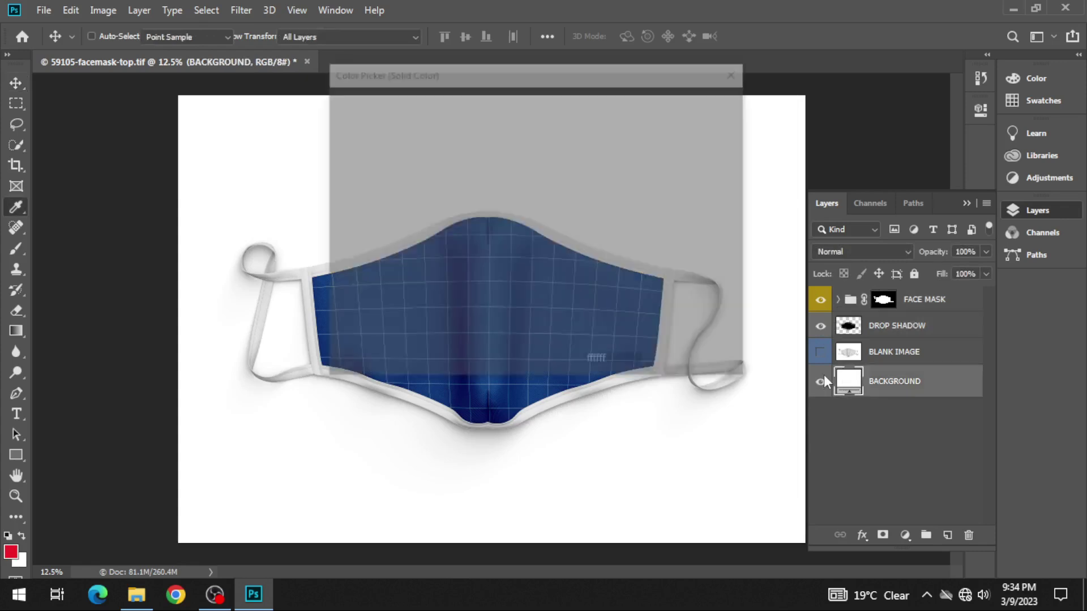
pyautogui.write('d22828')
pyautogui.click(738, 130)
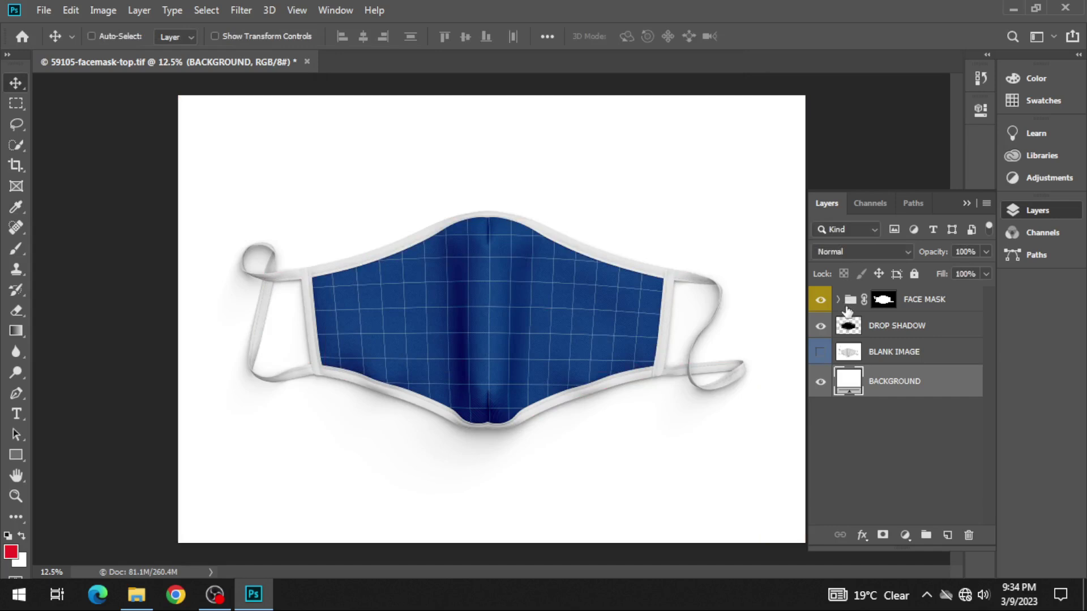
# - Expand the FACE MASK group and check its highlights, shadows and MASK DESIGN layers by hiding and showing each
pyautogui.click(838, 300)
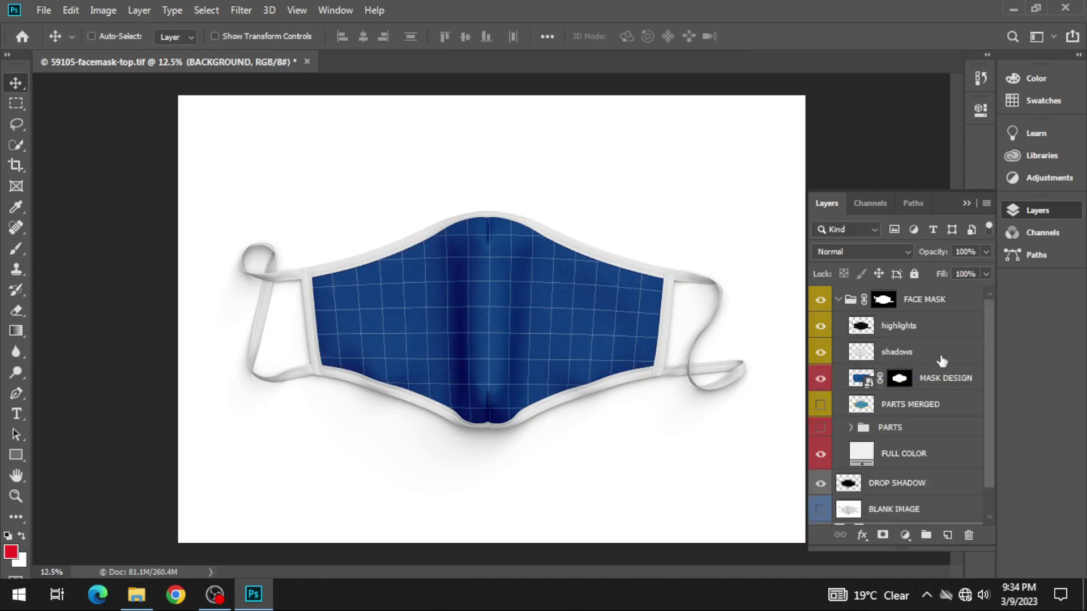
pyautogui.scroll(-1, 895, 394)
pyautogui.scroll(1, 927, 488)
pyautogui.click(821, 327)
pyautogui.click(820, 327)
pyautogui.click(821, 353)
pyautogui.click(820, 353)
pyautogui.click(821, 379)
pyautogui.click(820, 378)
# - Preview the mask with the PARTS MERGED layer and with the PARTS group visible, hiding each again
pyautogui.click(820, 404)
pyautogui.click(820, 404)
pyautogui.click(820, 429)
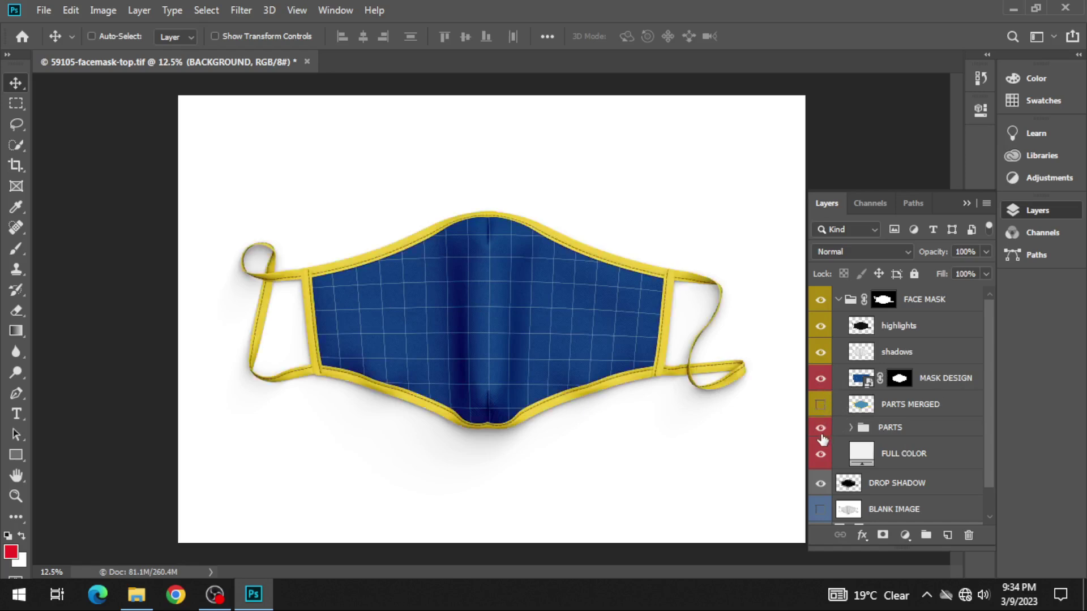
pyautogui.click(821, 428)
# - Expand the PARTS group and examine the stitching on the mask's lower corner up close
pyautogui.click(851, 427)
pyautogui.scroll(-3, 854, 433)
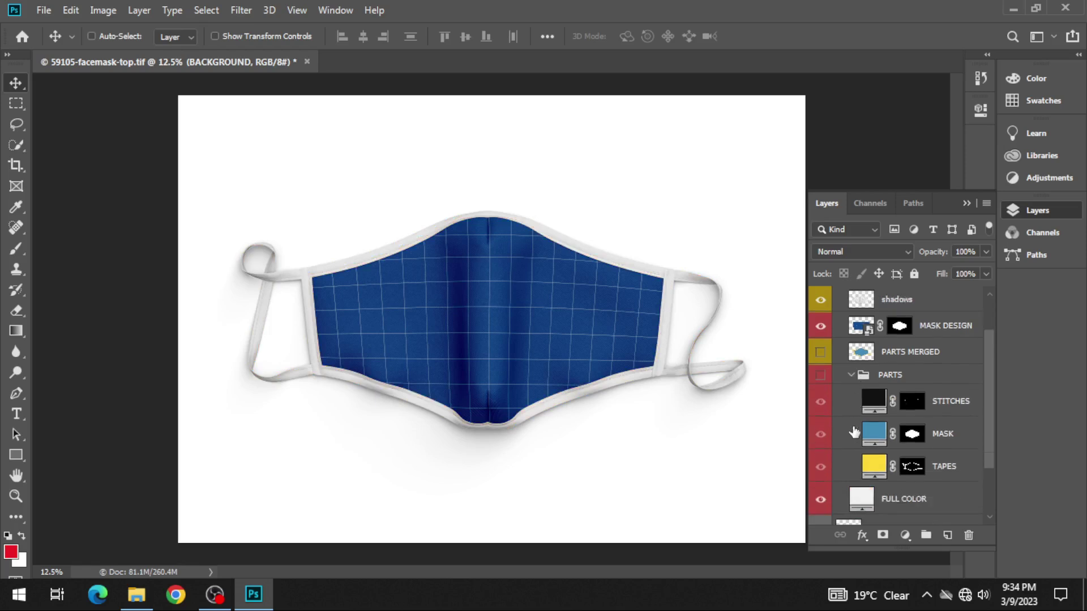
pyautogui.scroll(2, 652, 382)
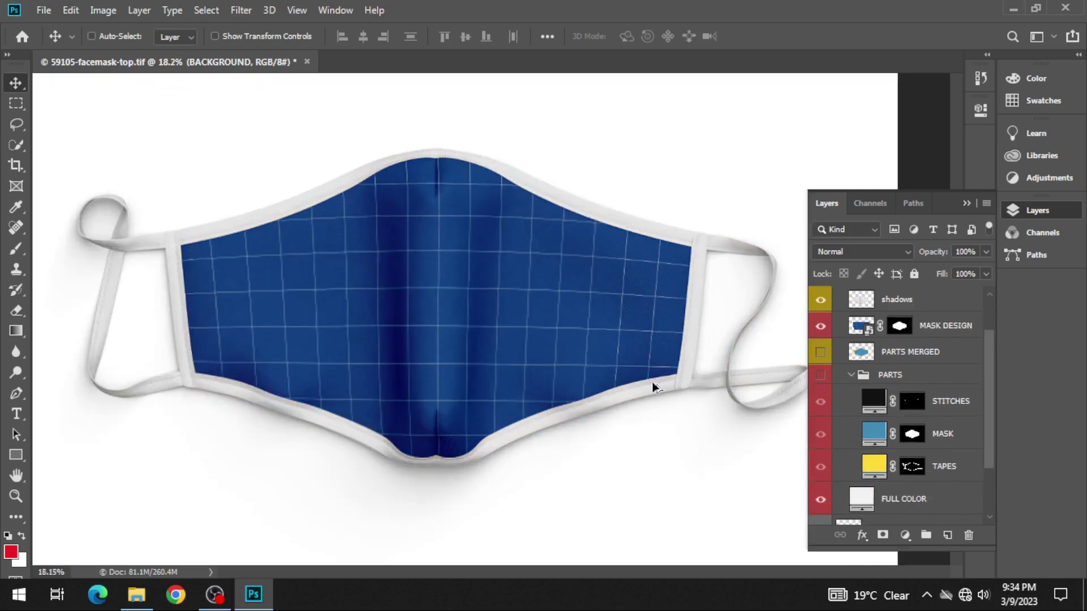
pyautogui.scroll(2, 652, 382)
pyautogui.scroll(2, 703, 339)
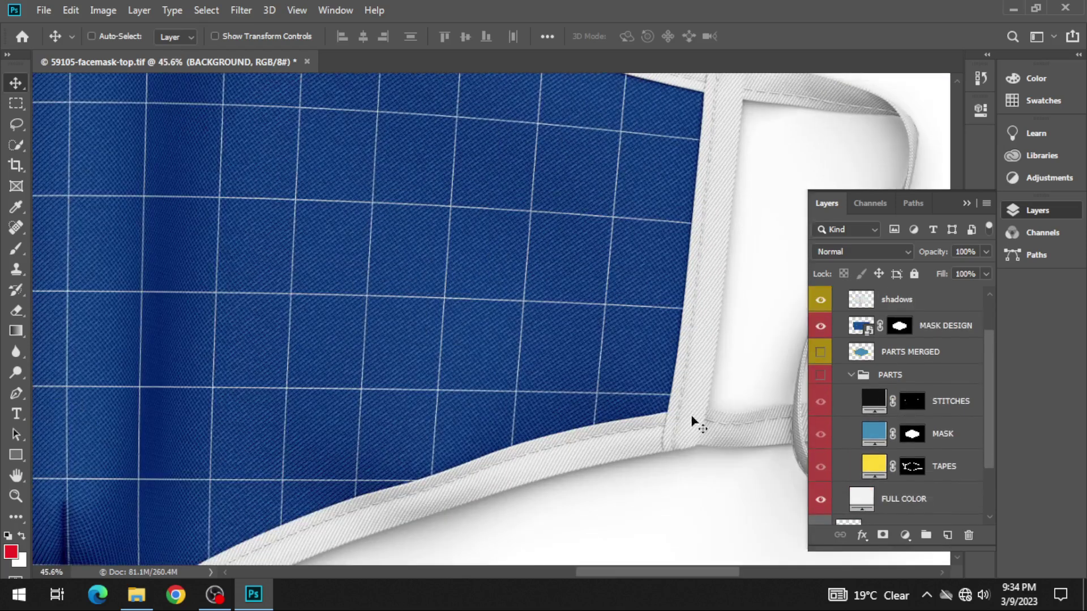
pyautogui.scroll(-2, 706, 262)
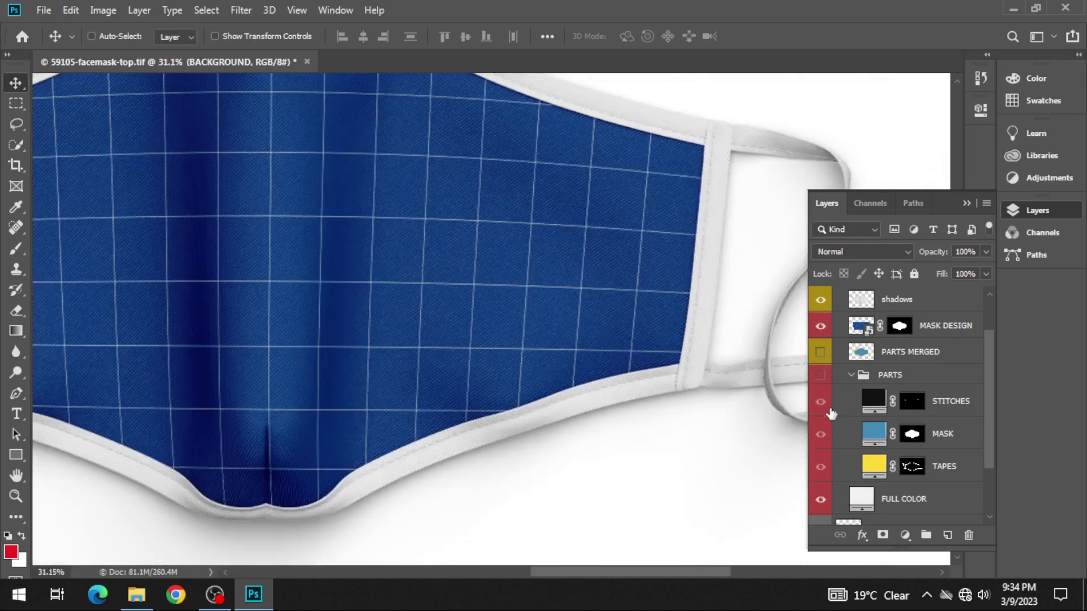
pyautogui.scroll(1, 714, 379)
# - Show the PARTS group and hide its STITCHES layer
pyautogui.click(820, 376)
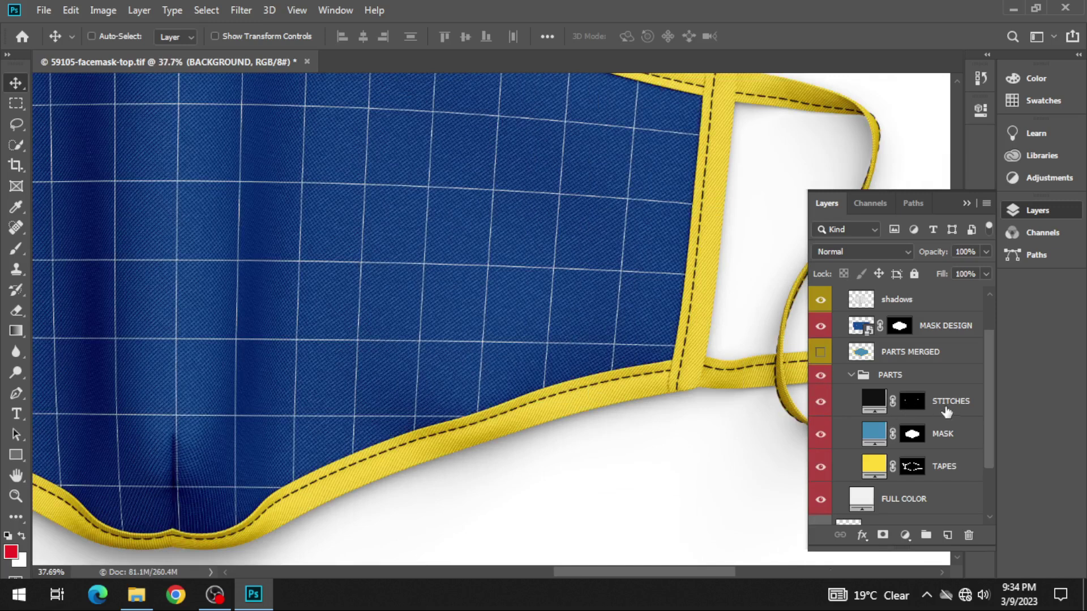
pyautogui.click(825, 401)
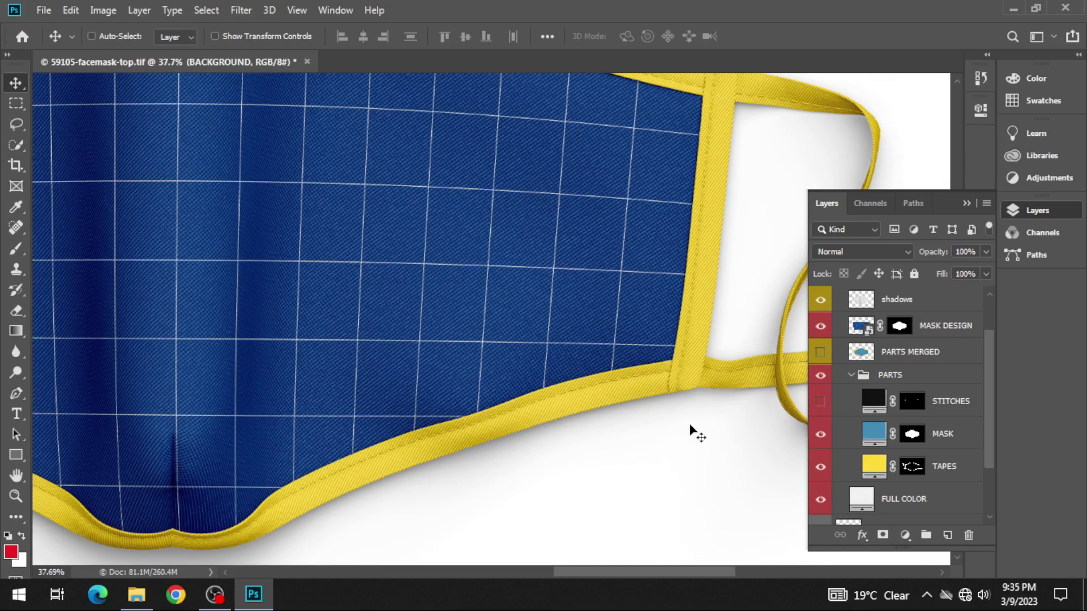
pyautogui.scroll(-2, 634, 337)
pyautogui.scroll(-3, 629, 336)
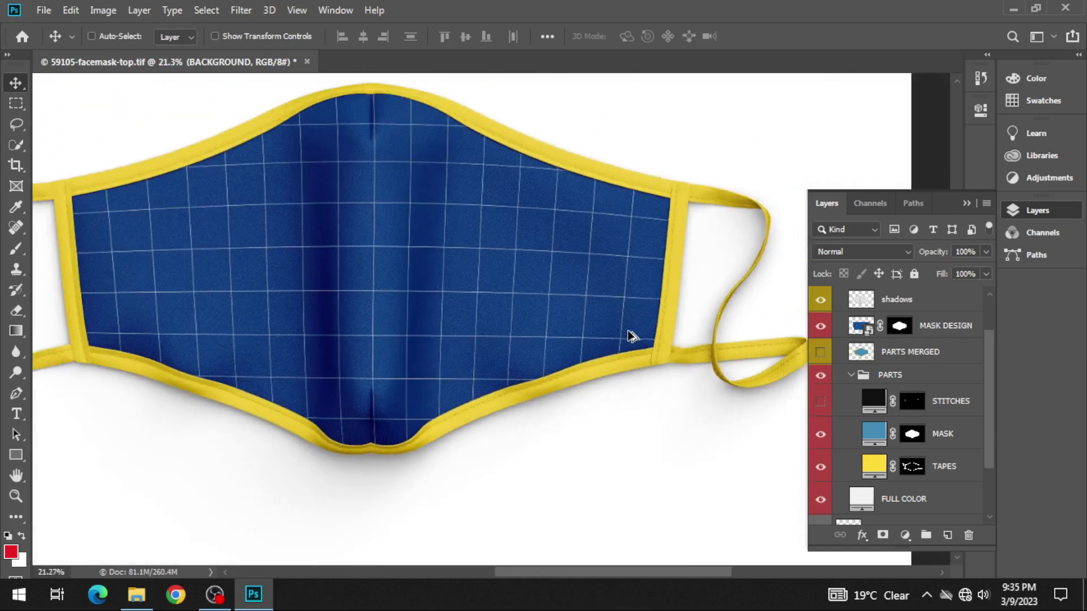
pyautogui.scroll(-2, 509, 320)
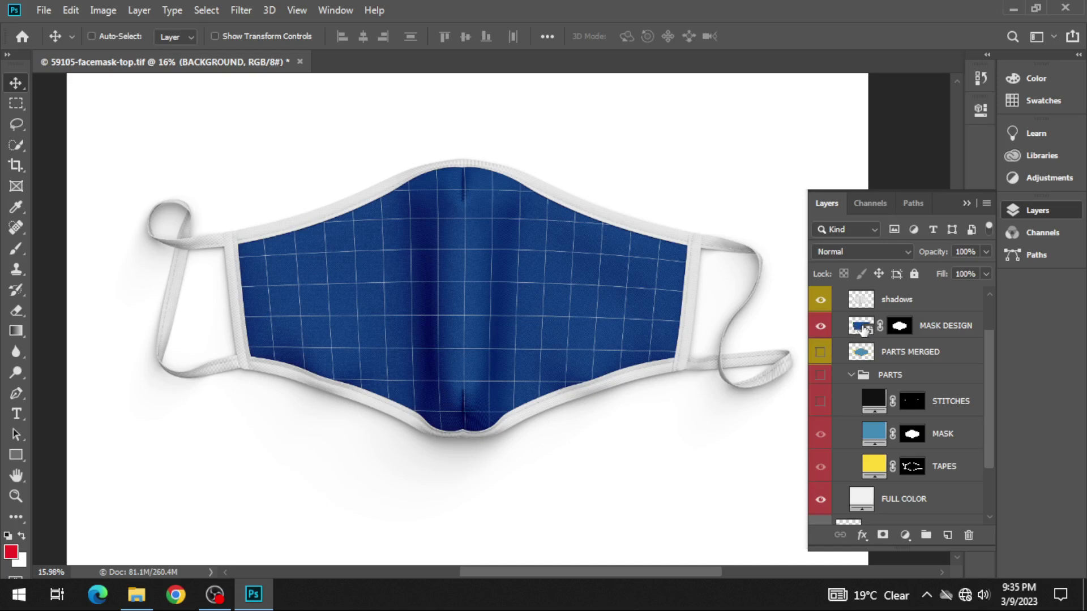
# - Open the contents of the MASK DESIGN smart object for editing
pyautogui.doubleClick(858, 327)
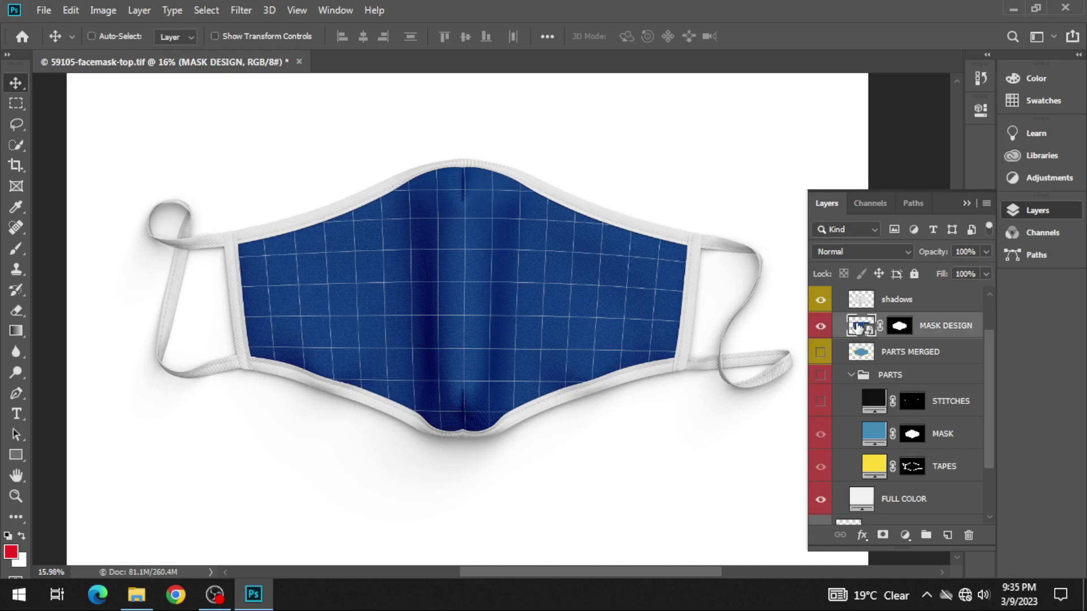
pyautogui.scroll(-5, 471, 311)
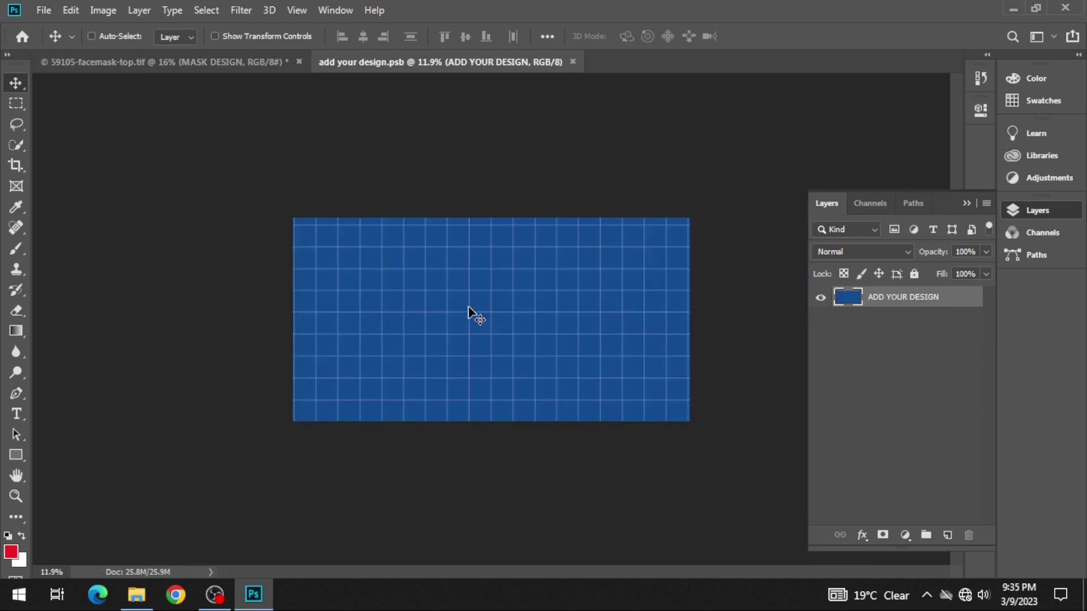
pyautogui.scroll(1, 458, 321)
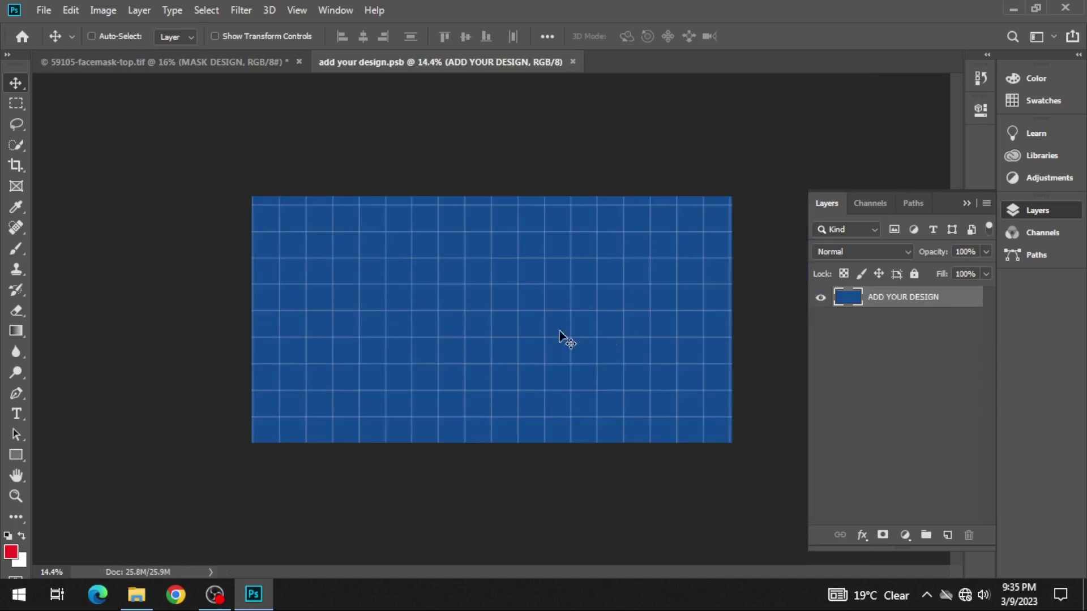
pyautogui.click(222, 59)
pyautogui.click(469, 71)
# - Place the pxfuel image from the desktop above ADD YOUR DESIGN and scale it to about 82% by 80% to cover the canvas
pyautogui.press('super+d')
pyautogui.moveTo(388, 249); pyautogui.dragTo(290, 468)
pyautogui.moveTo(268, 594); pyautogui.dragTo(456, 346)
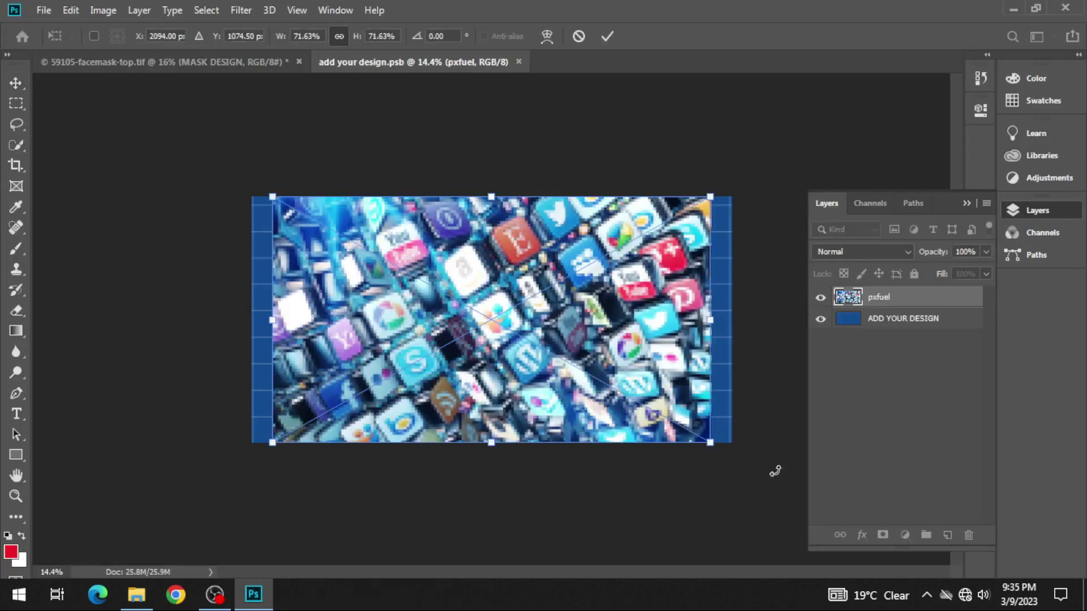
pyautogui.moveTo(711, 445); pyautogui.dragTo(742, 457)
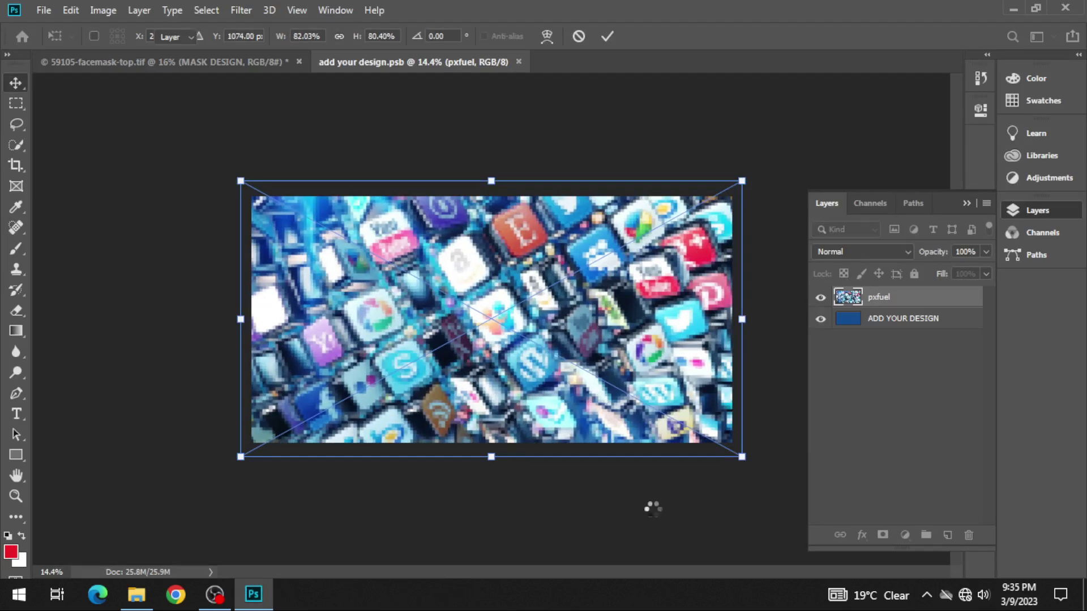
pyautogui.press('Return')
# - Save the design and return to the 59105-facemask-top.tif mockup to view the updated mask
pyautogui.hotkey('ctrl', 's')
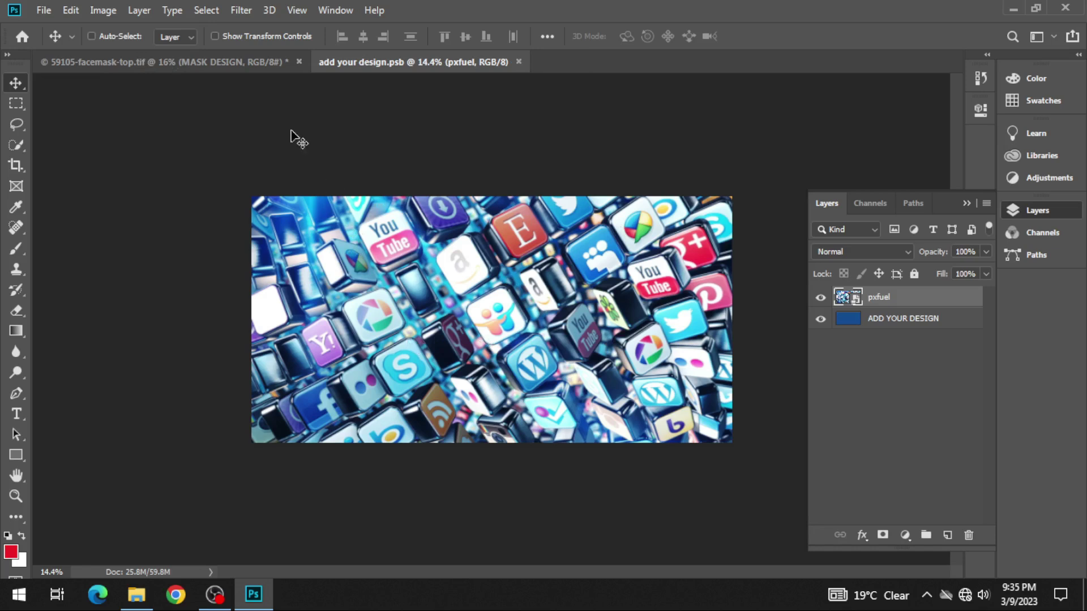
pyautogui.click(255, 66)
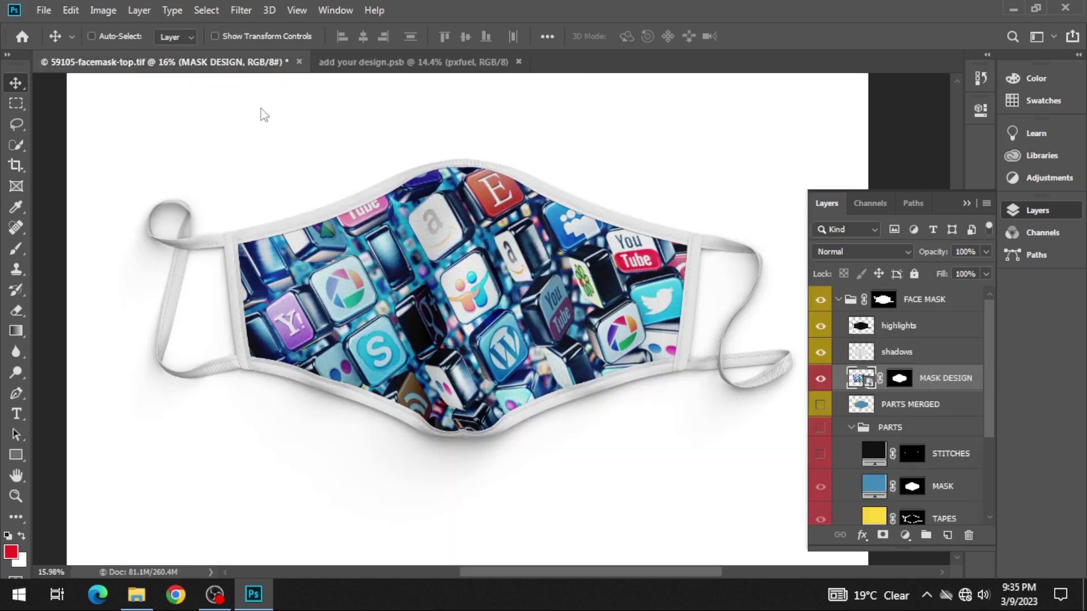
pyautogui.scroll(-1, 407, 289)
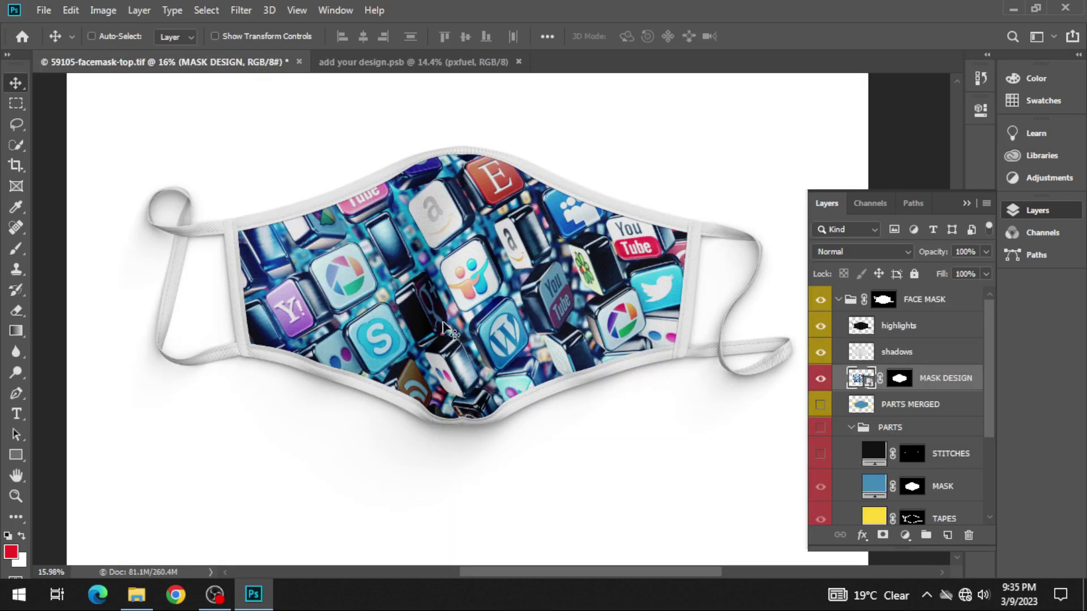
# - Compare the artwork in add your design.psb with its appearance on the whole mask mockup
pyautogui.click(404, 64)
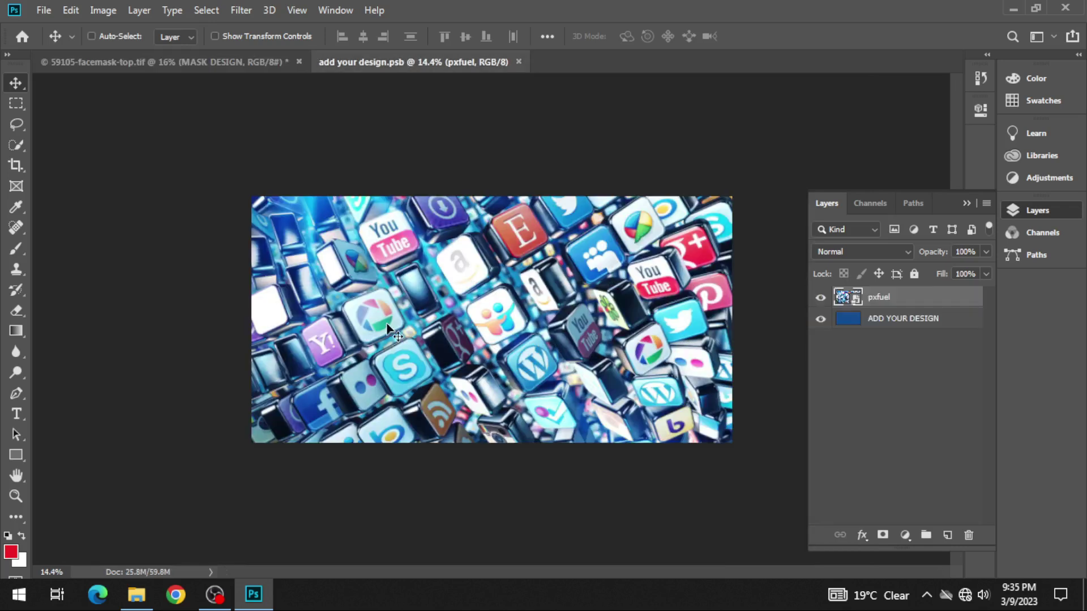
pyautogui.click(227, 66)
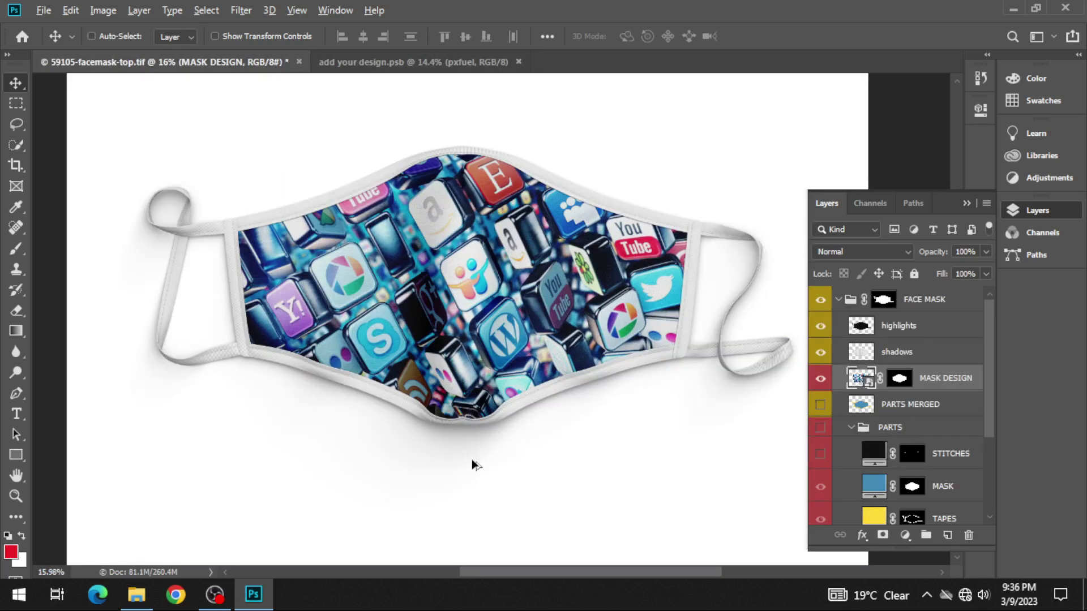
pyautogui.scroll(-2, 407, 437)
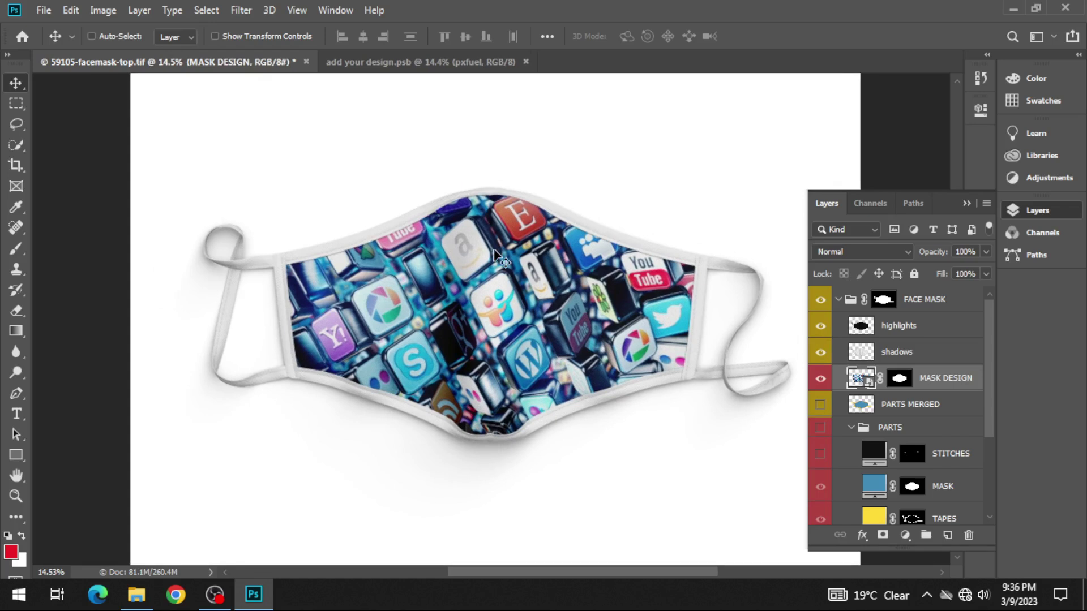
pyautogui.scroll(-1, 446, 239)
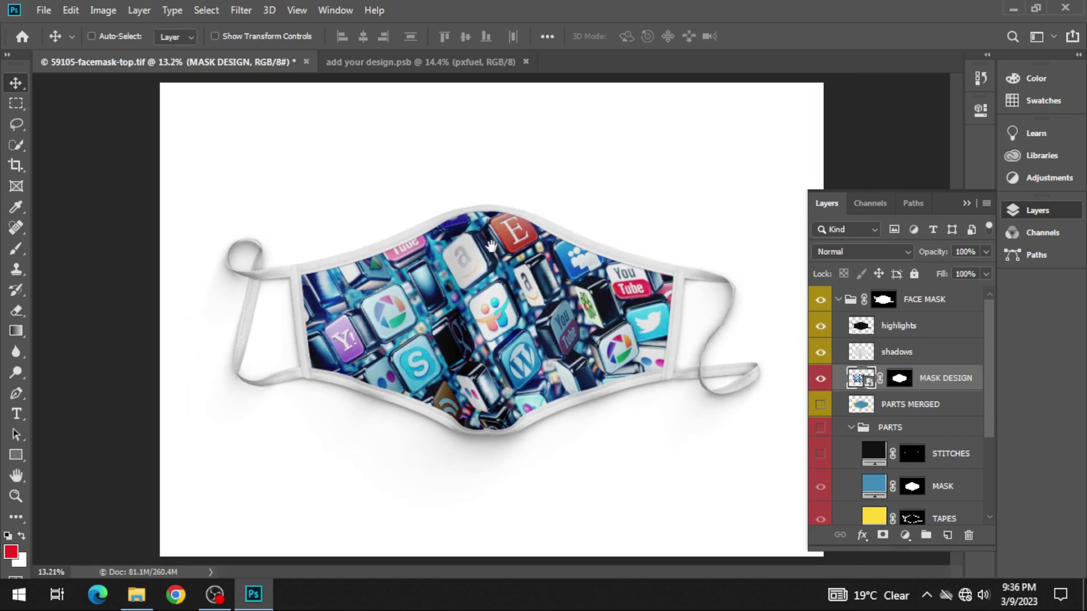